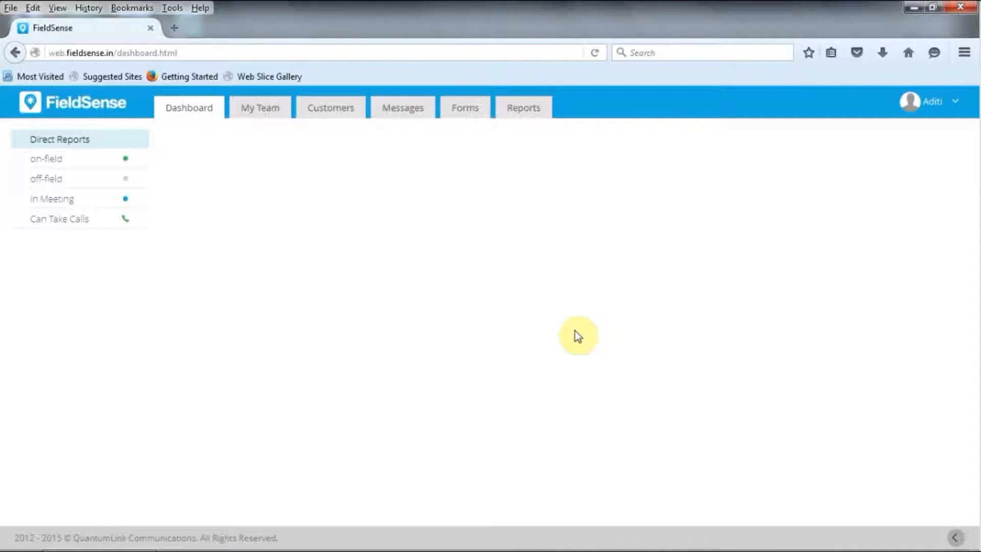
Open the Purpose list within the admin panel's master data
click(952, 105)
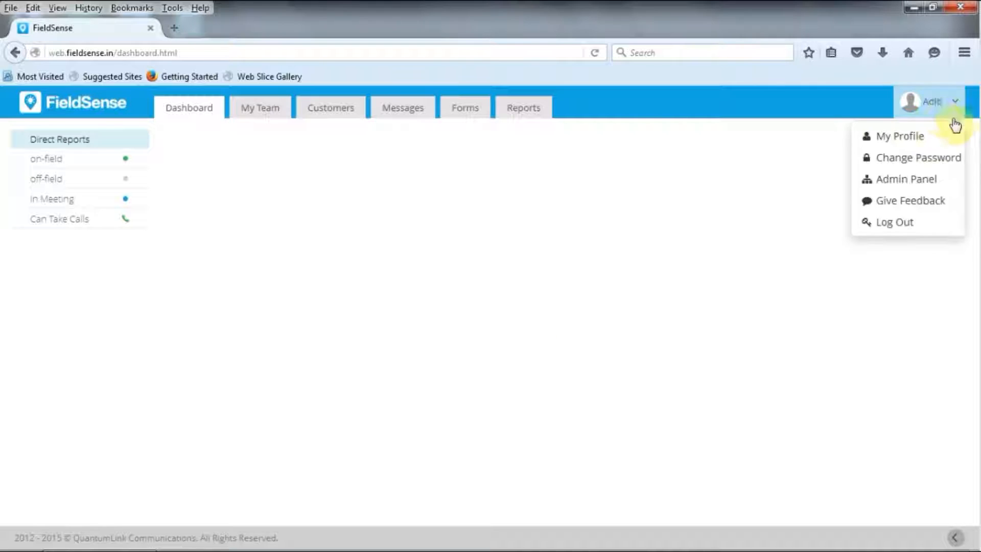
click(892, 180)
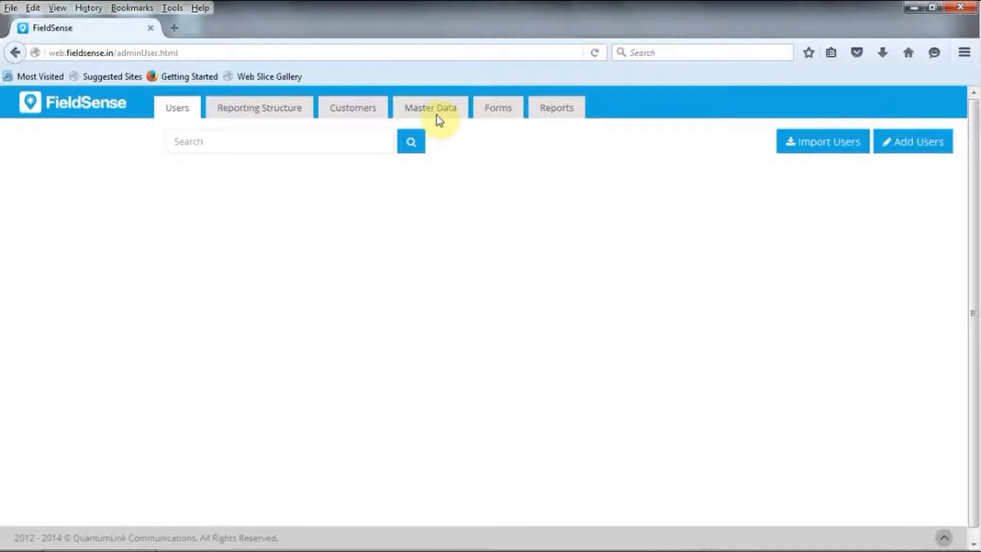
click(432, 109)
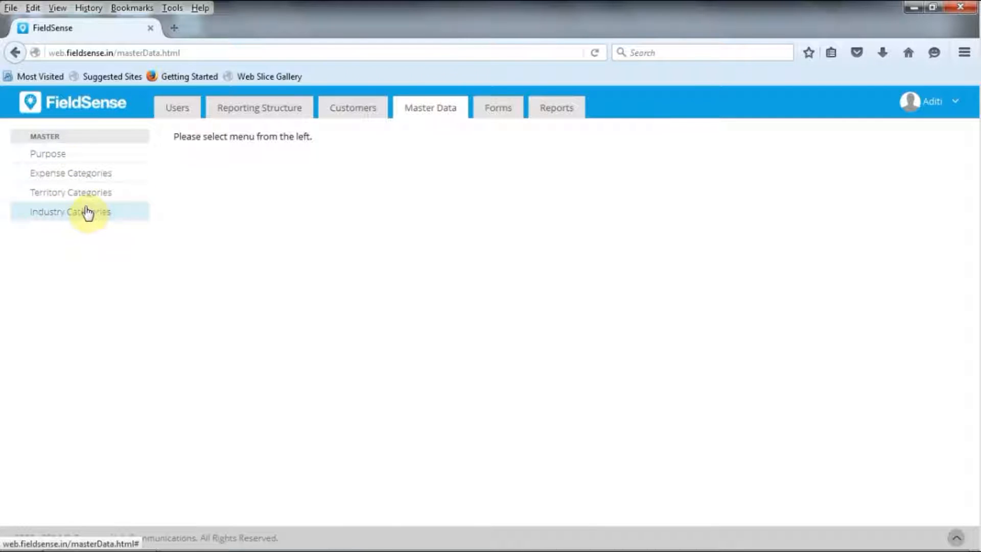
click(65, 157)
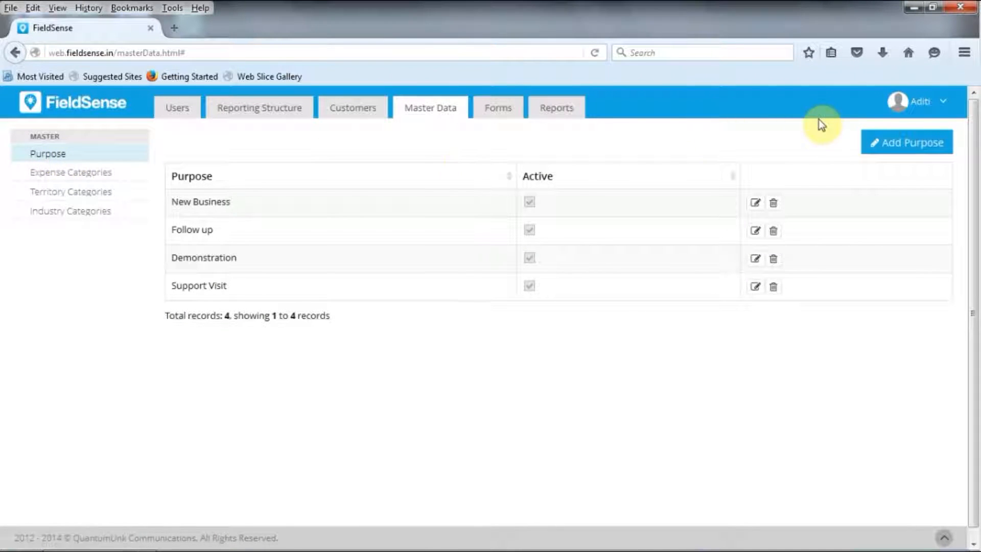
Add an active visit purpose named "Account Management" and save it
click(910, 148)
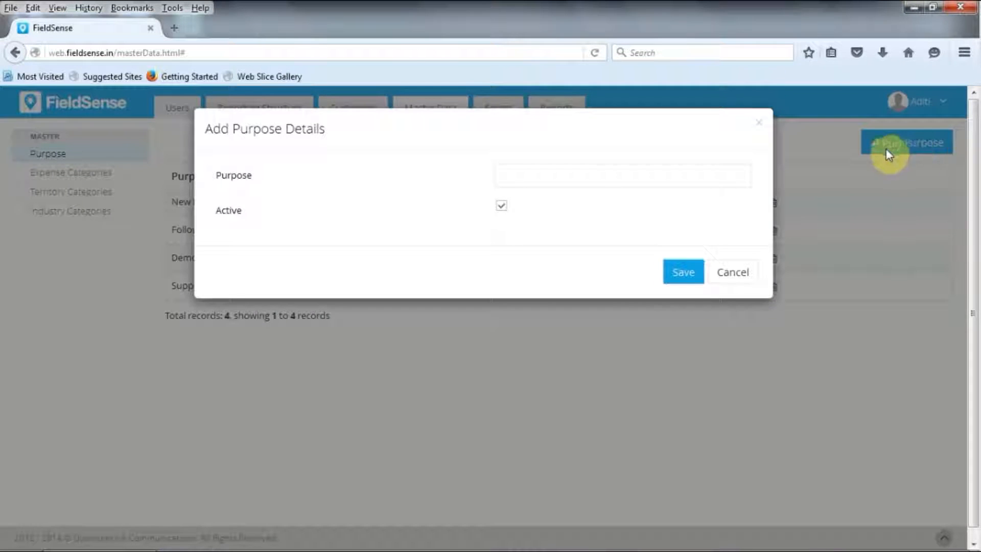
click(521, 172)
text(Account)
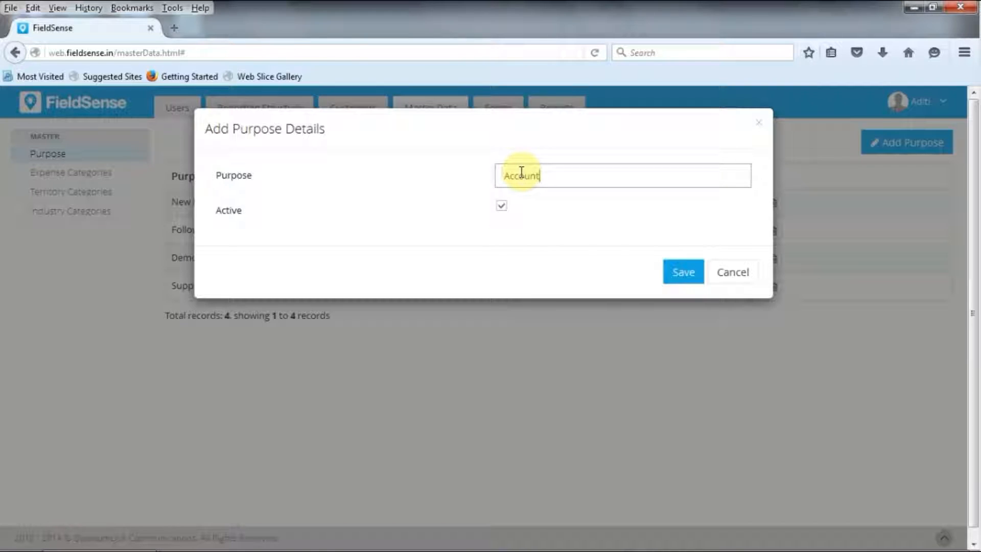
text( Management)
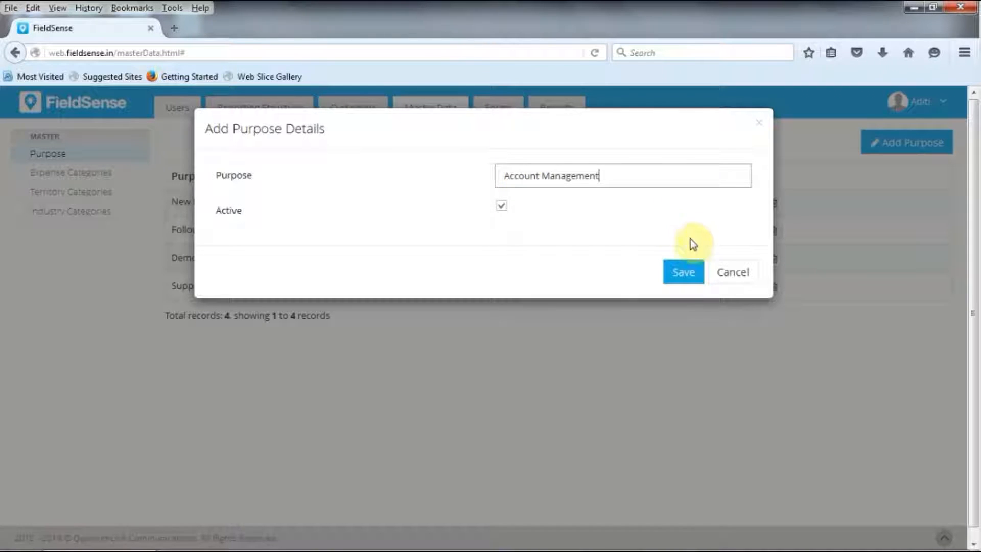
click(682, 273)
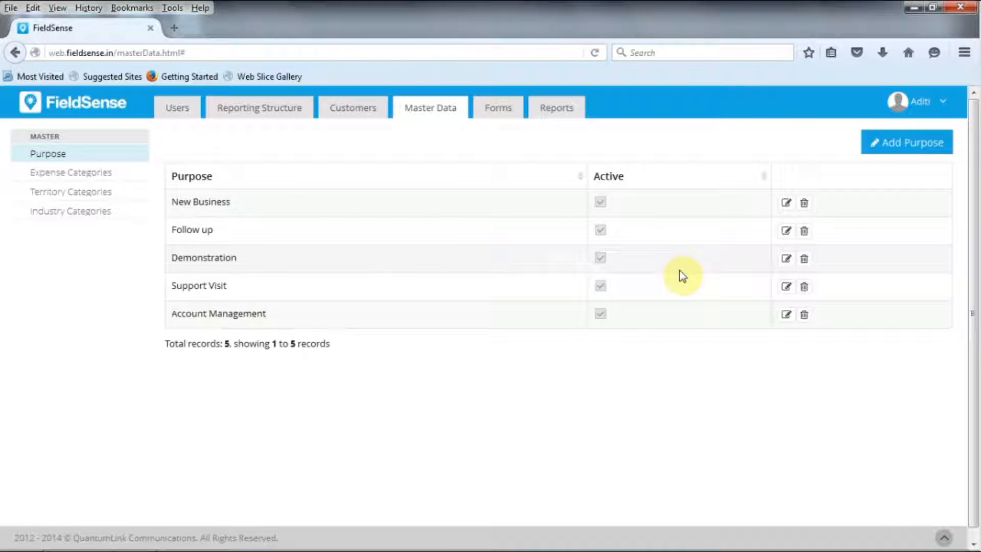
Add an active expense category named "Travel" to the master data and save it
click(74, 174)
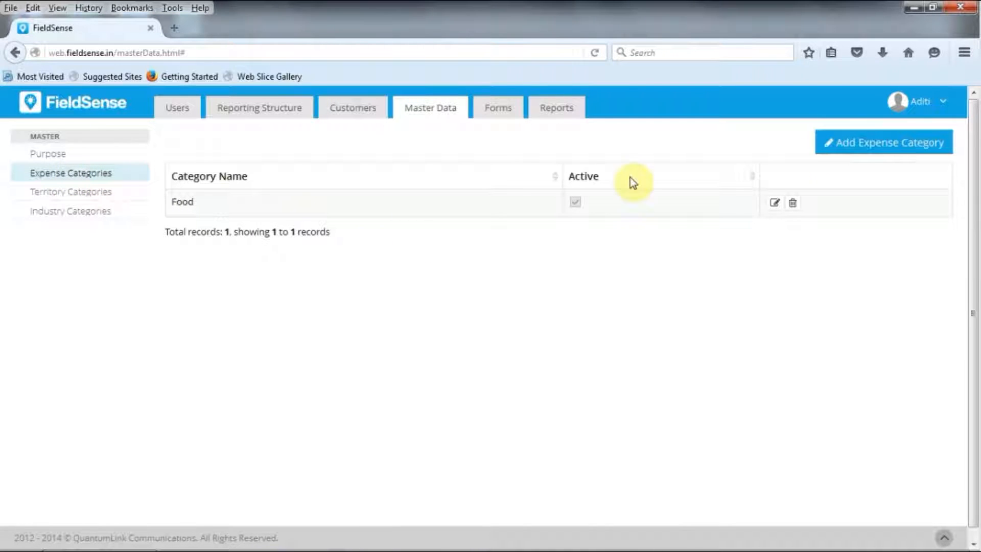
click(856, 146)
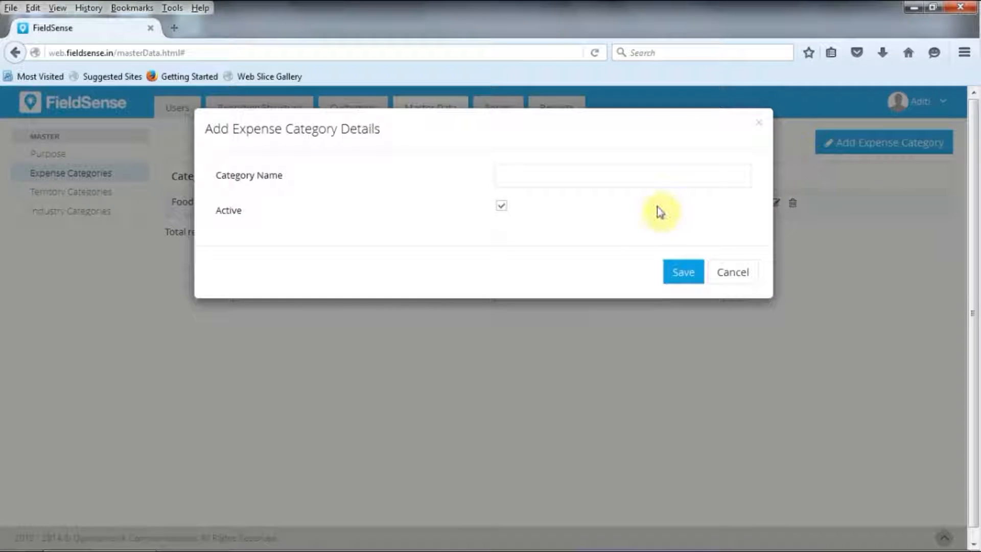
click(516, 177)
text(Travel)
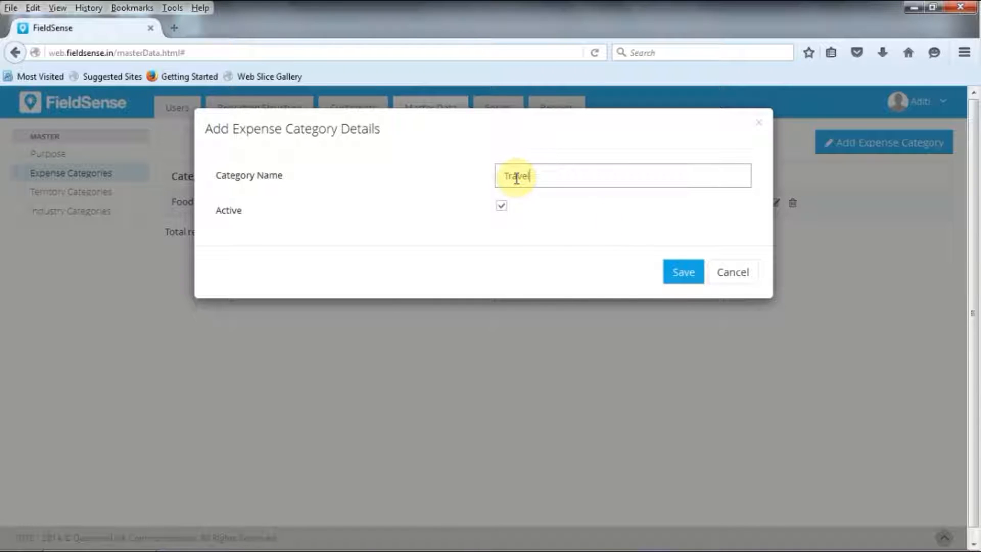
click(685, 273)
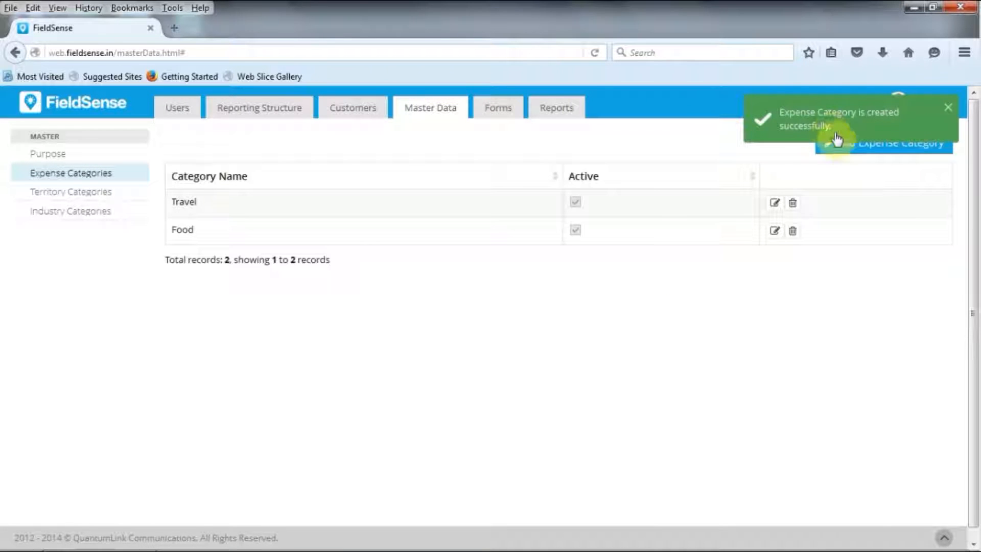
Add another active expense category named "Miscellaneous" and save it
click(849, 149)
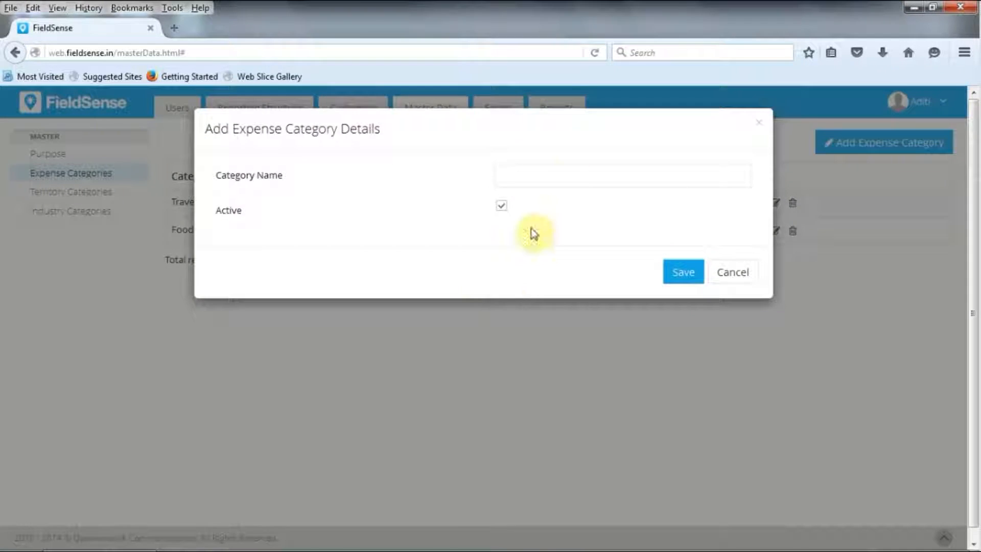
click(544, 182)
text(Mis)
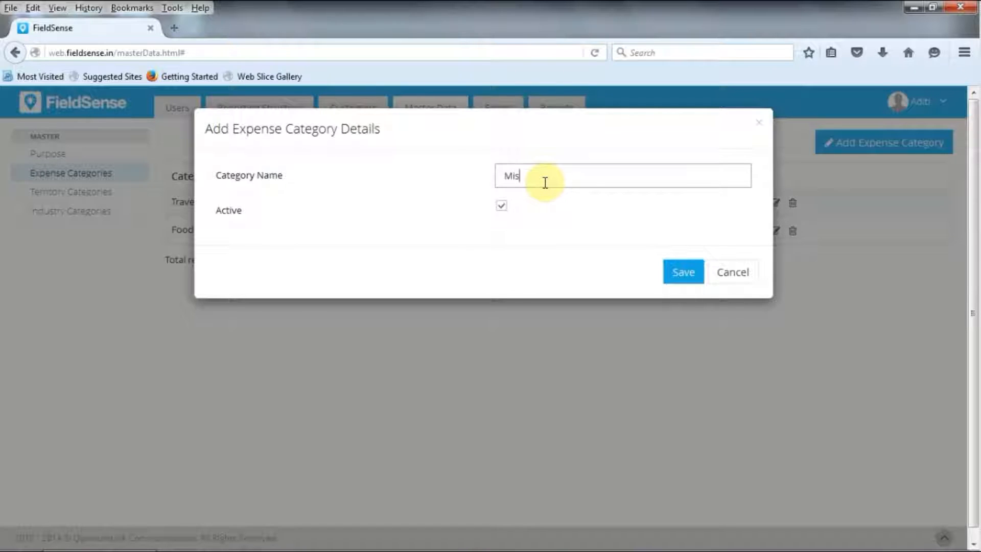
text(cellaneous)
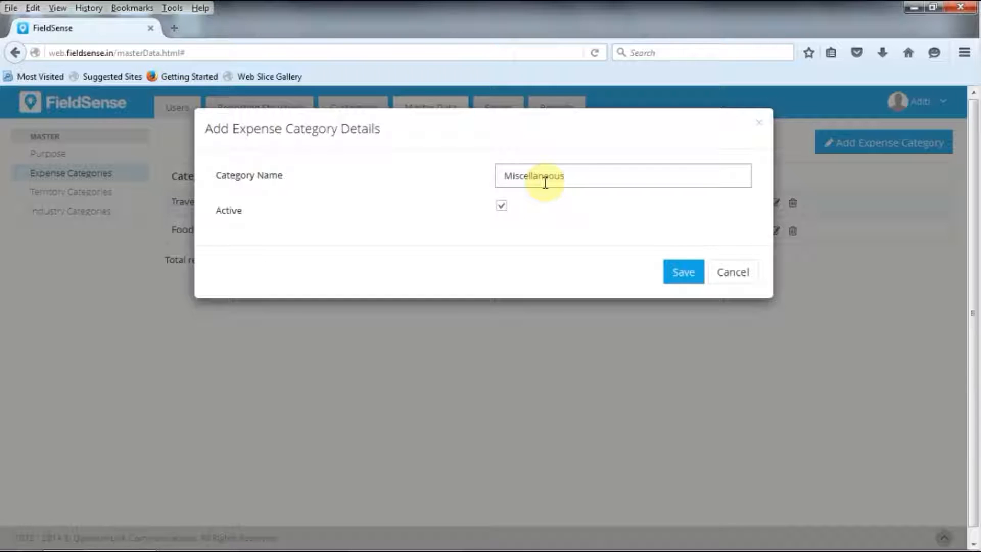
click(683, 272)
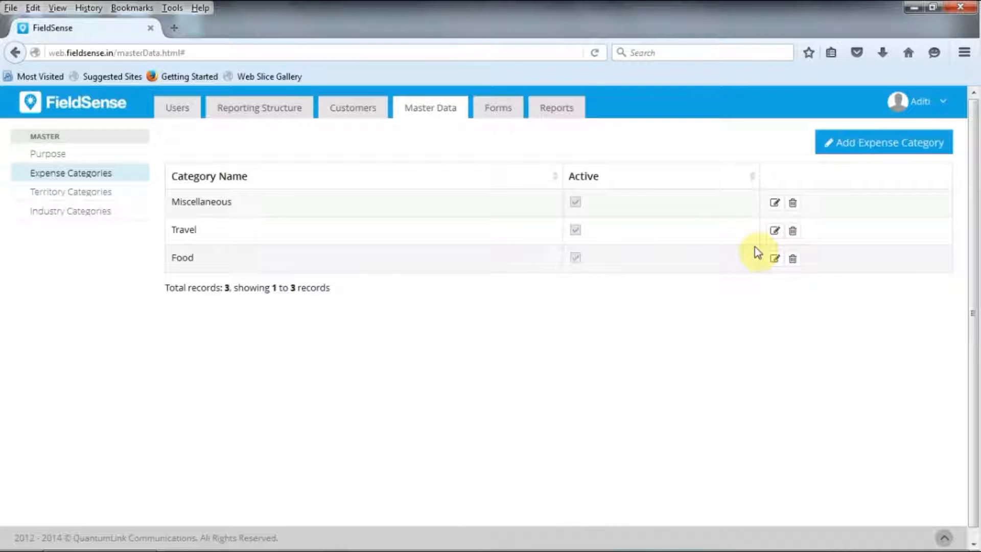
Rename the Food expense category as "Food and Lodging" and save the change
click(778, 261)
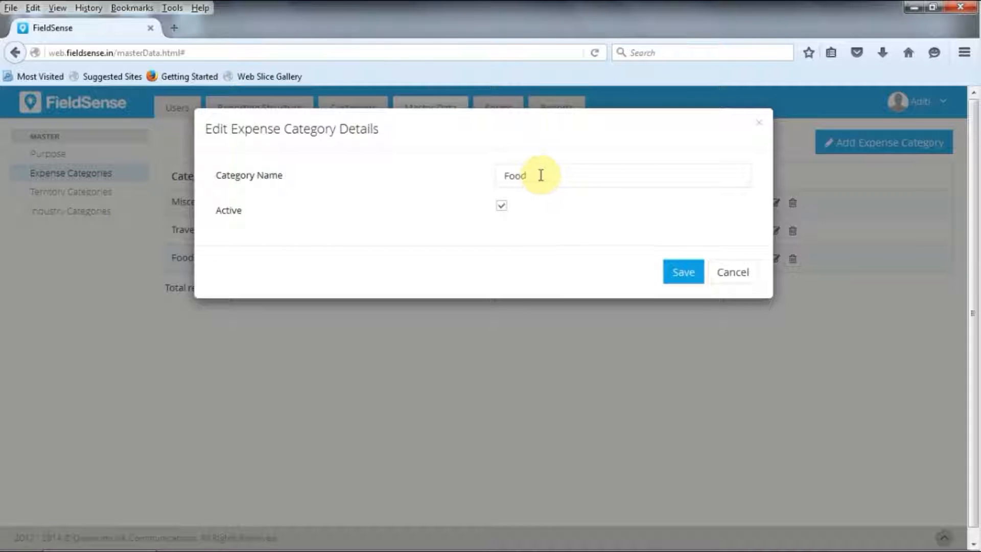
click(540, 175)
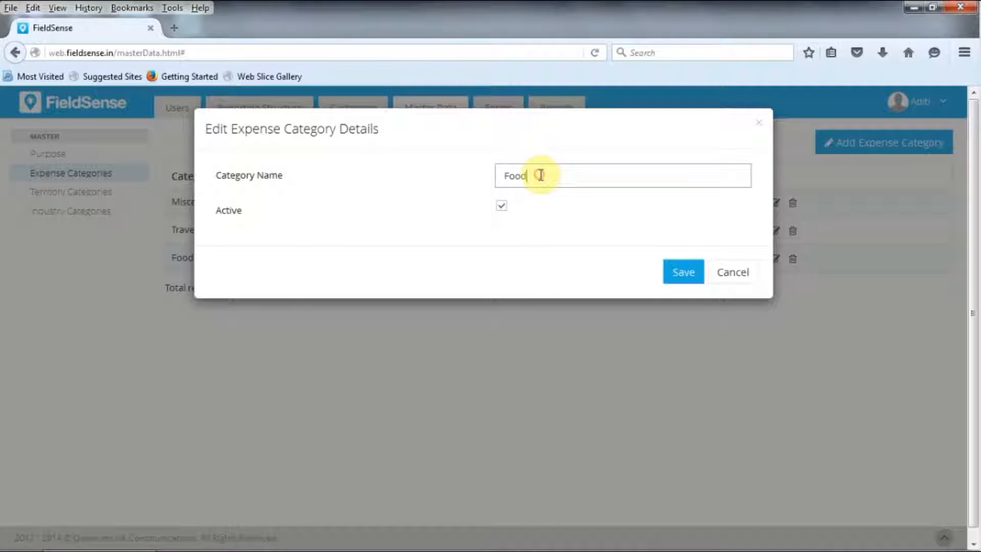
text(c)
key(BackSpace)
text(and Lodging)
click(688, 275)
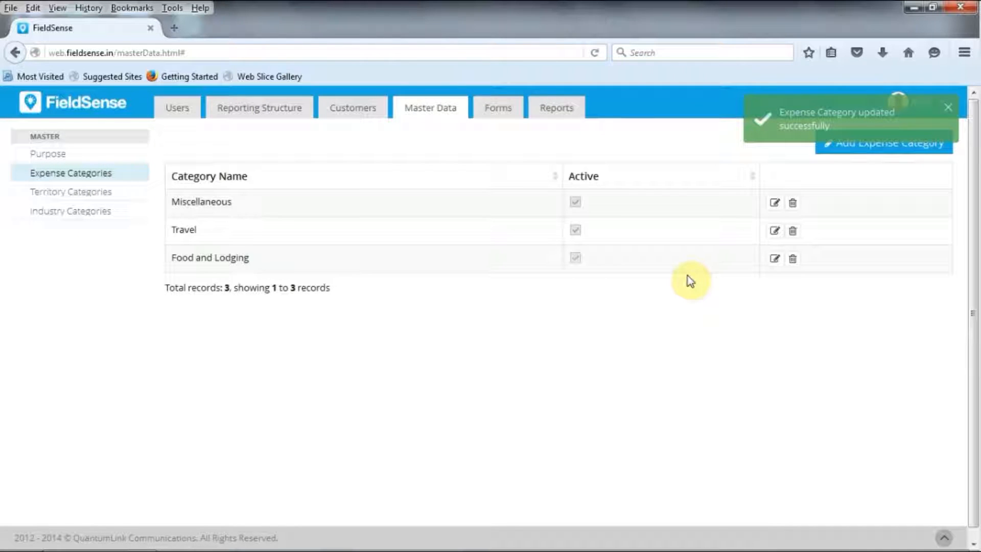
Delete the Food and Lodging expense category
click(794, 259)
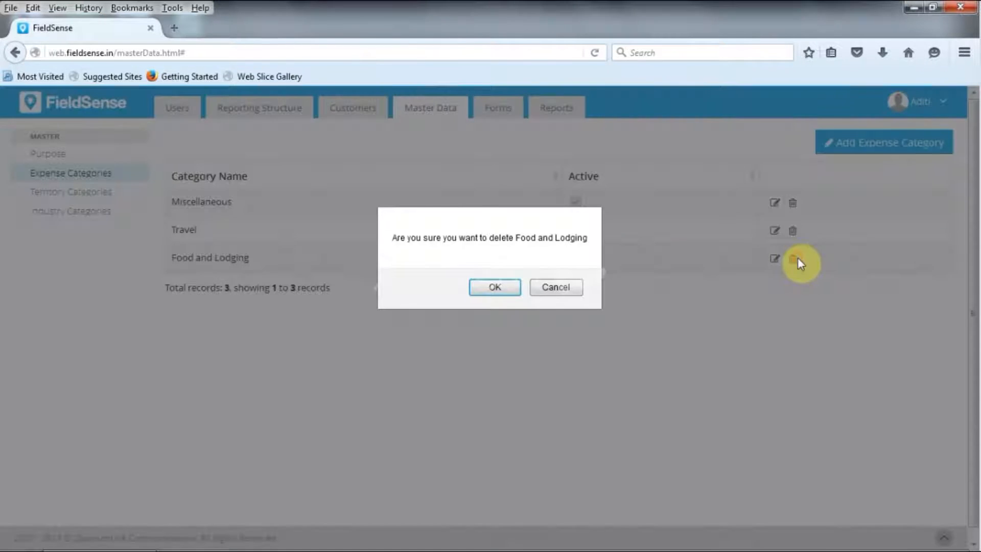
click(486, 285)
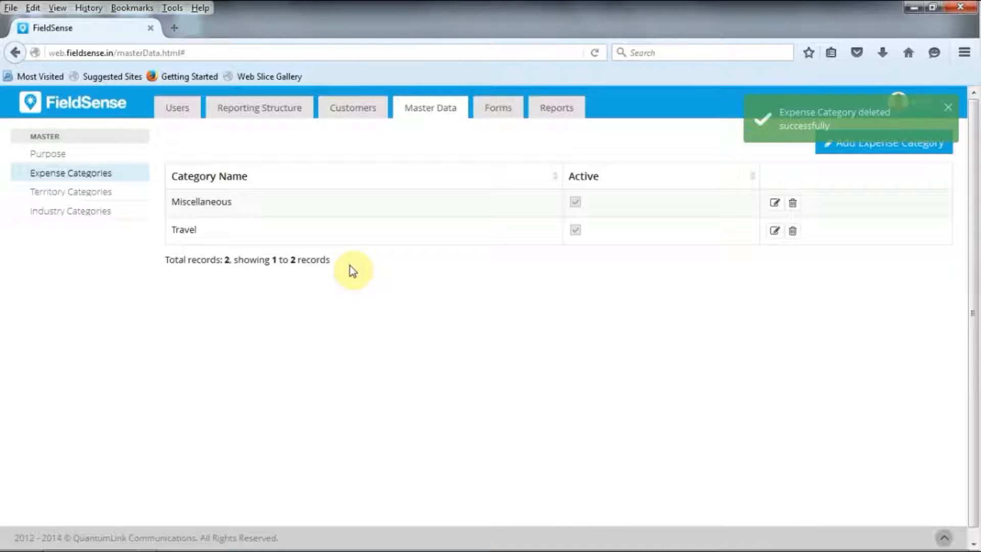
Add an active territory category named "Dubai" to the master data and save it
click(103, 191)
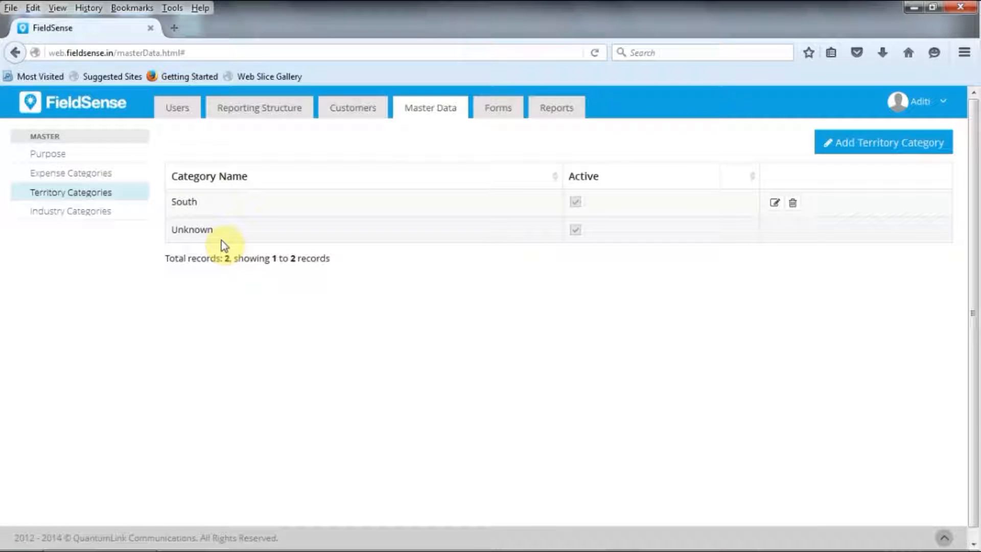
click(882, 141)
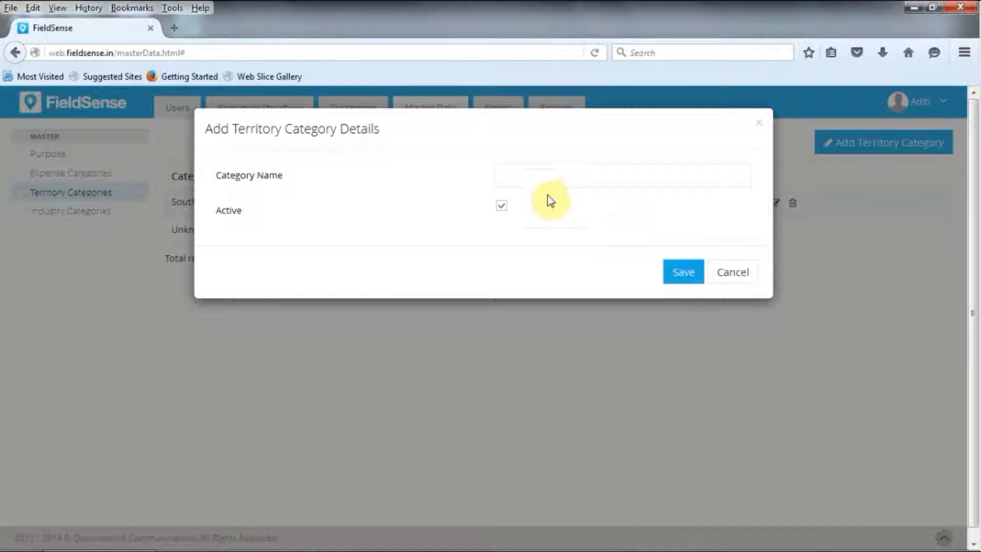
click(542, 174)
text(Dubai)
click(684, 272)
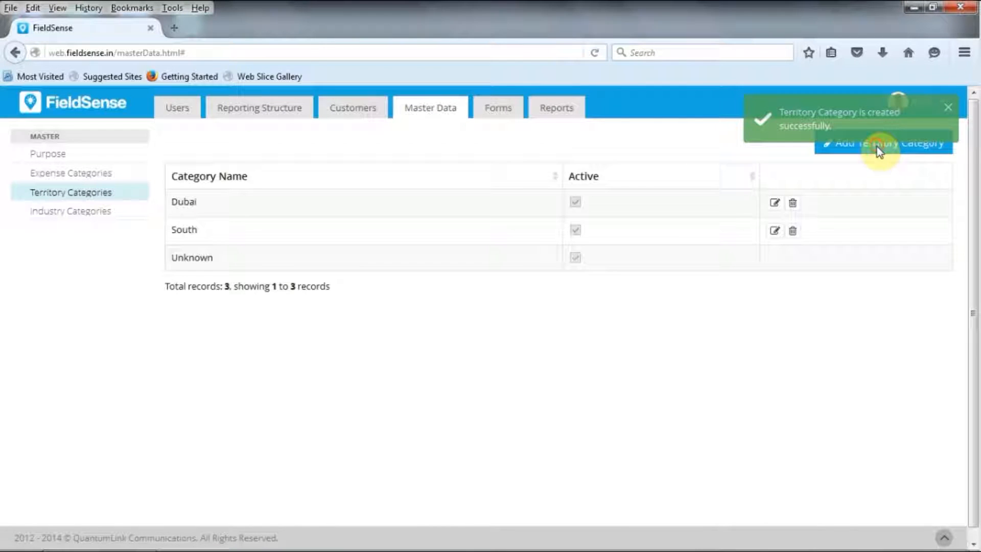
Add another active territory category named "Mumbai" and save it
click(865, 147)
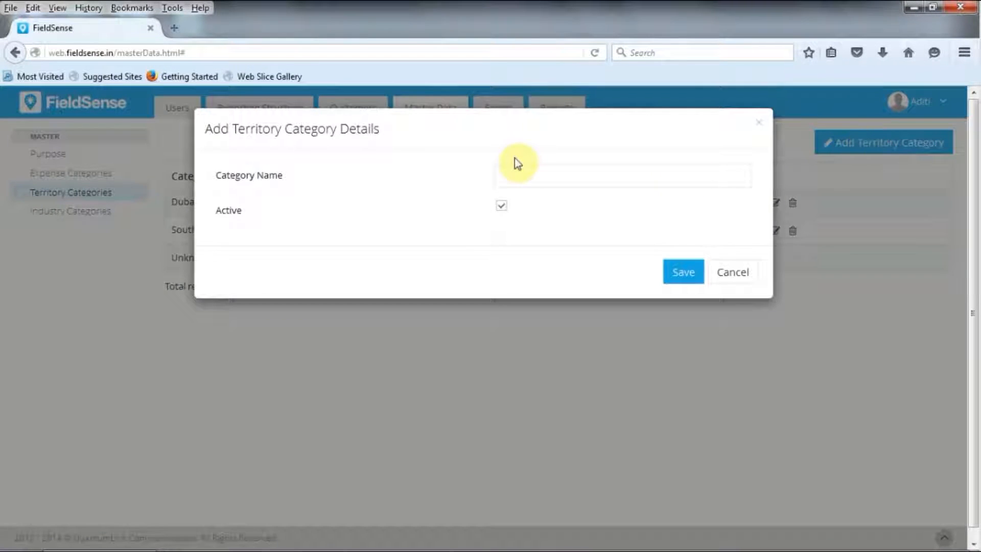
click(522, 169)
text(Mumbai)
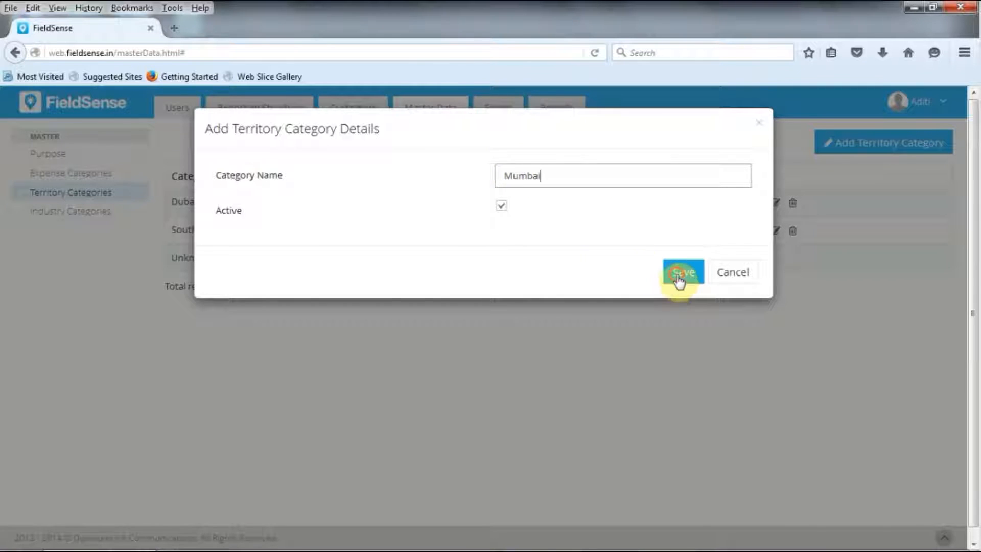
click(679, 276)
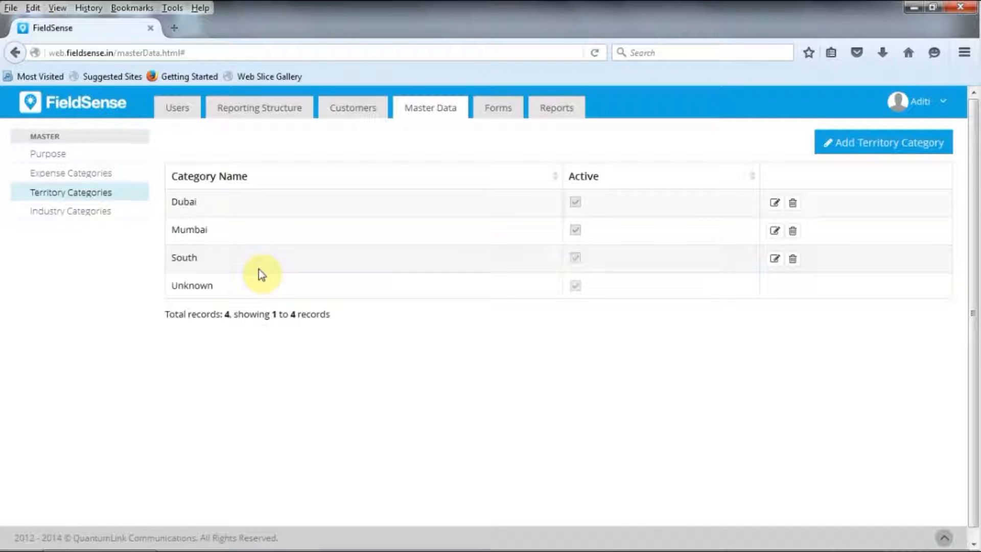
Add an active industry category named "Real Estate" to the master data and save it
click(104, 213)
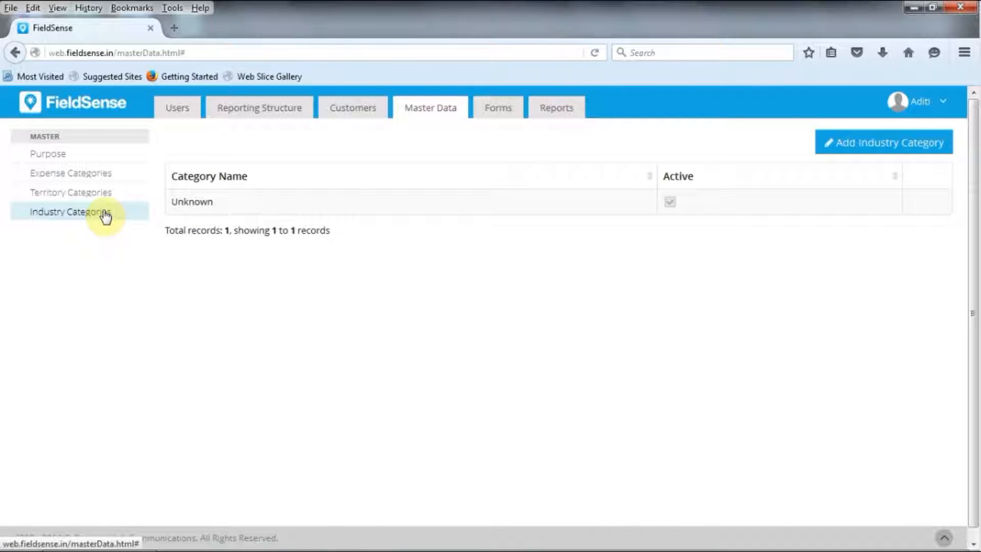
click(824, 142)
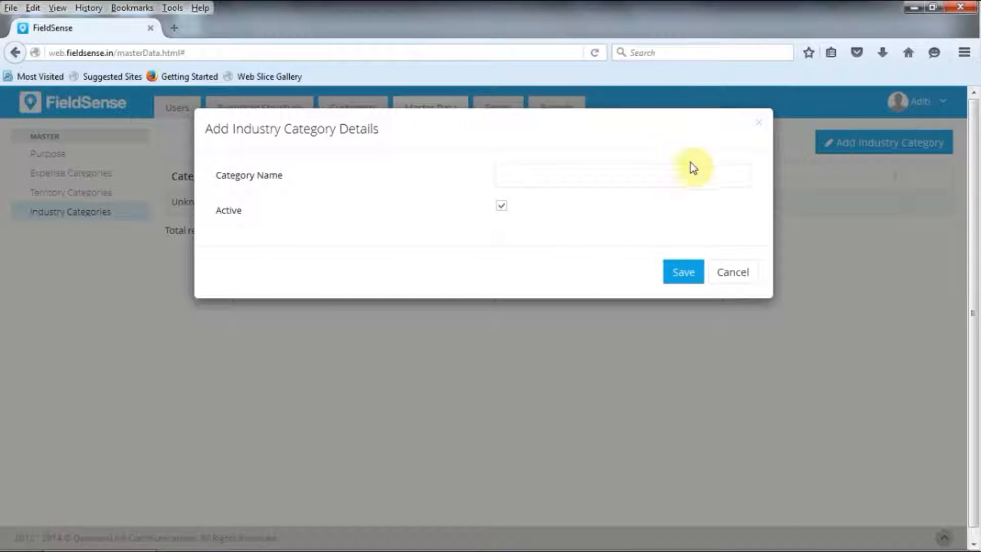
click(599, 173)
text(Real Estate)
click(685, 276)
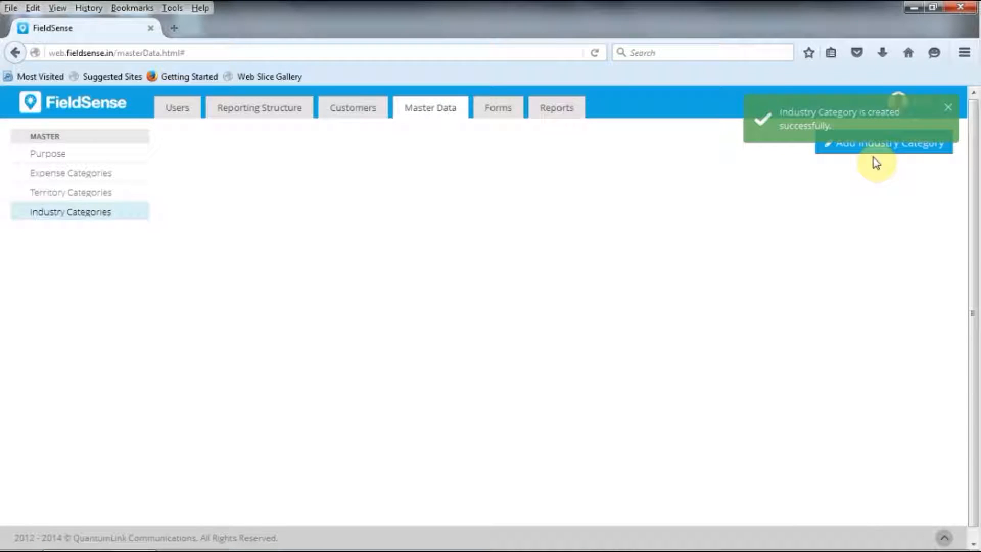
Add another active industry category named "Shipping" and save it
click(859, 148)
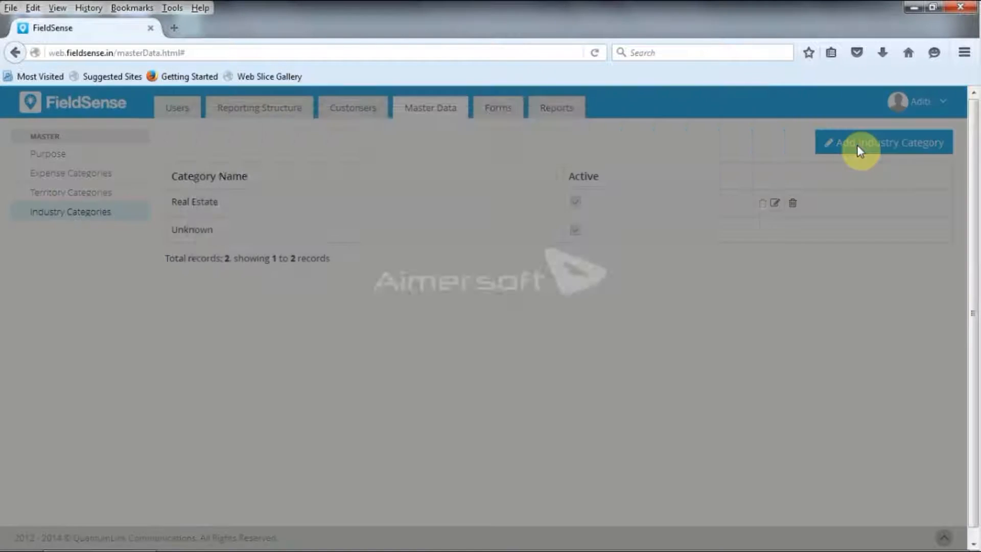
click(581, 179)
text(Shipping)
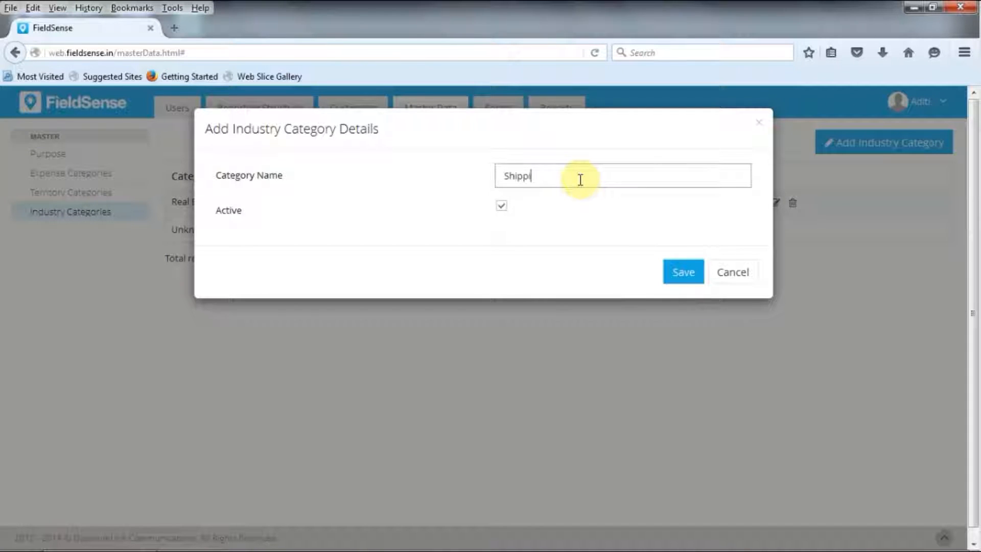
click(685, 272)
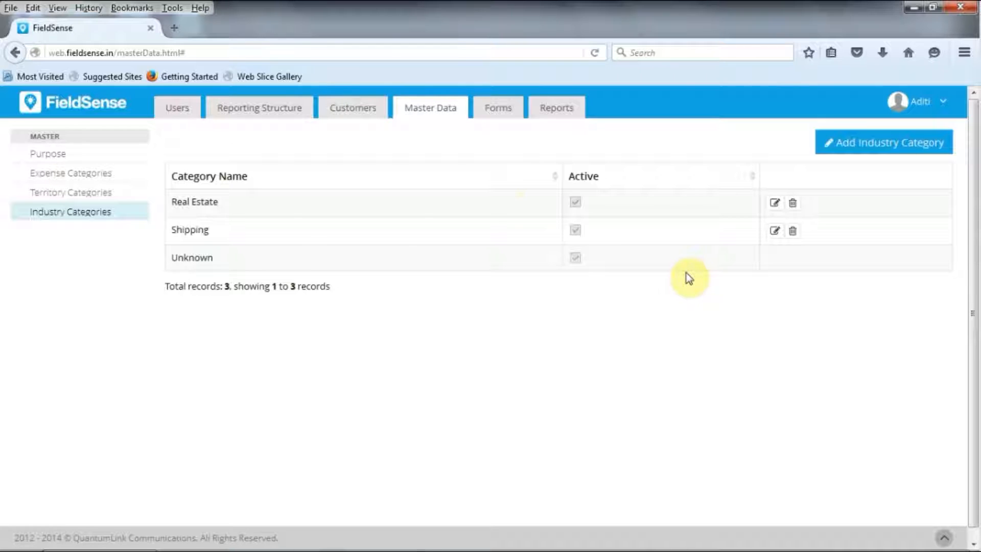
Open the admin customer list to view its territory and industry filters
click(372, 115)
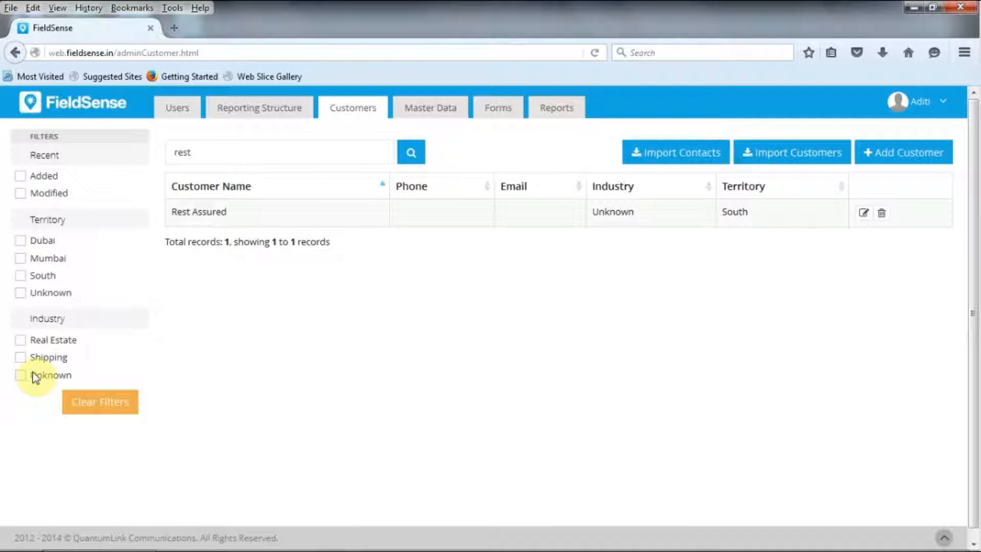
Filter the customer list by the Shipping industry, and clear the filters again
click(20, 357)
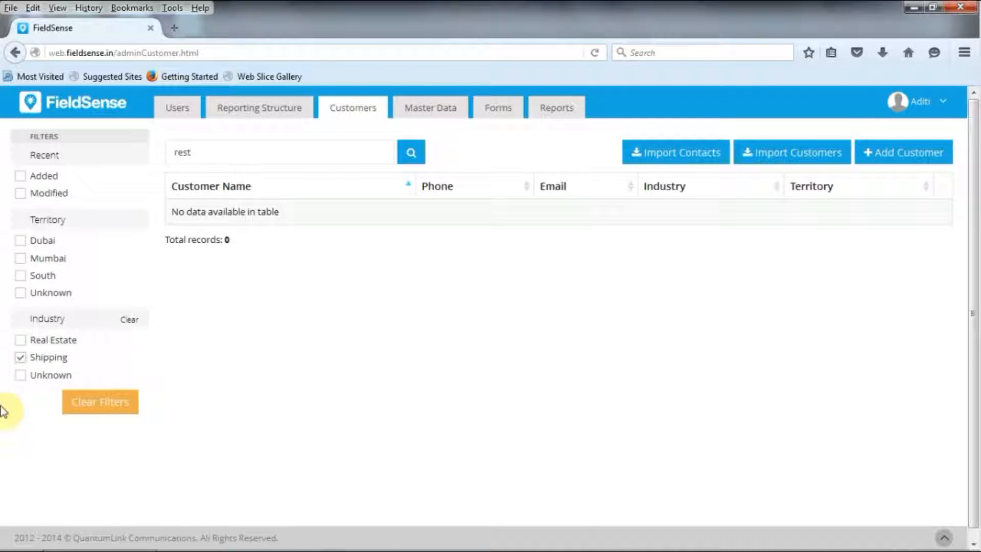
click(90, 404)
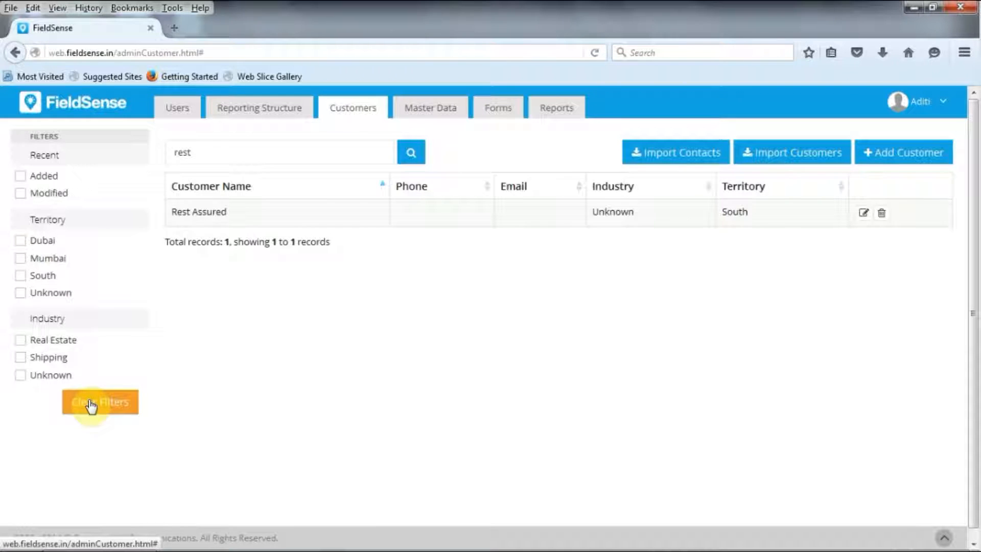
Set the Rest Assured customer's territory to Mumbai and industry to Real Estate, save the changes, and return to the customer list
click(863, 214)
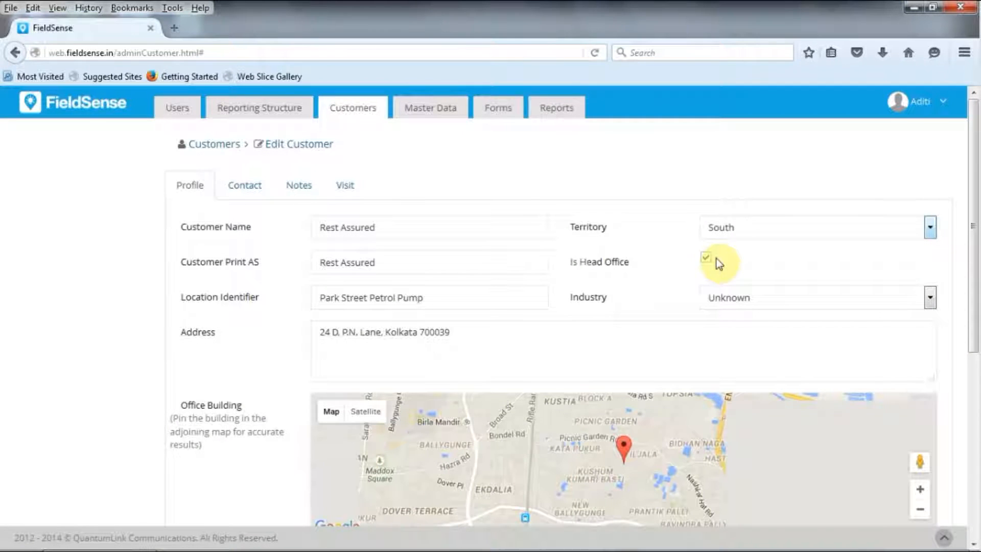
click(723, 230)
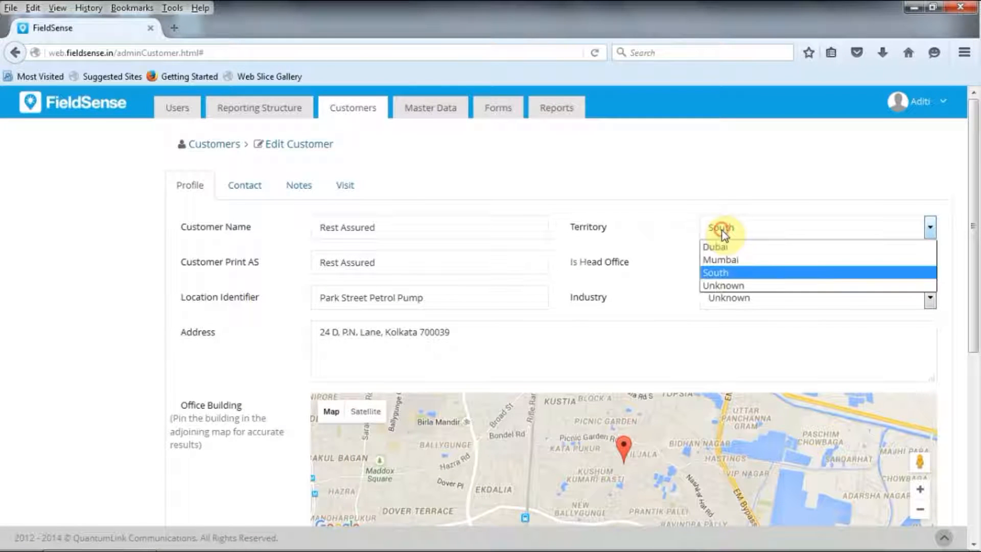
click(730, 259)
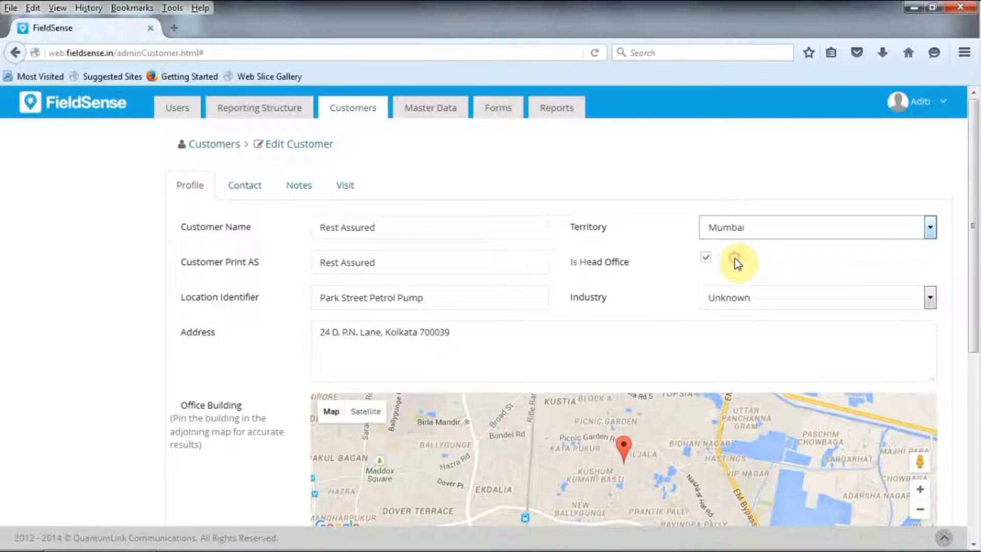
click(743, 298)
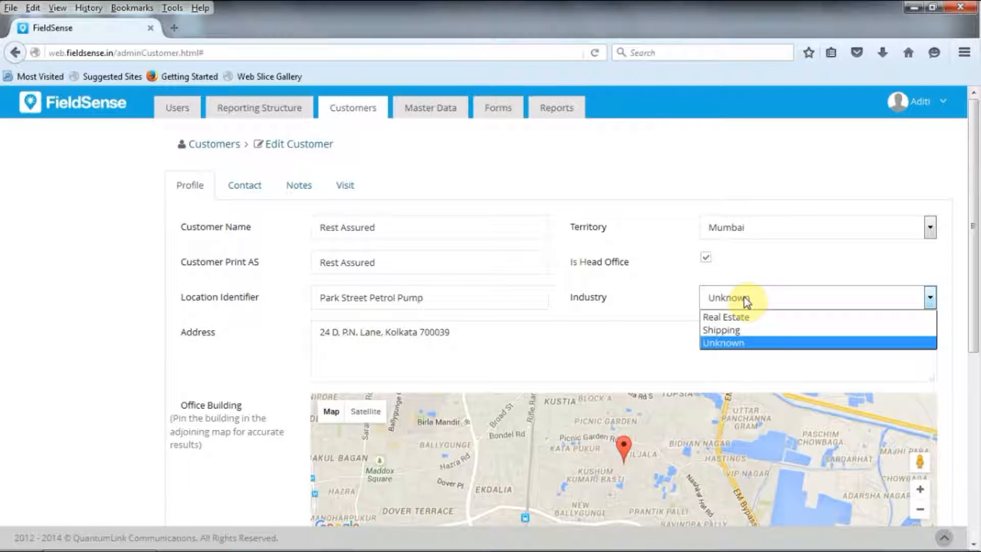
click(745, 318)
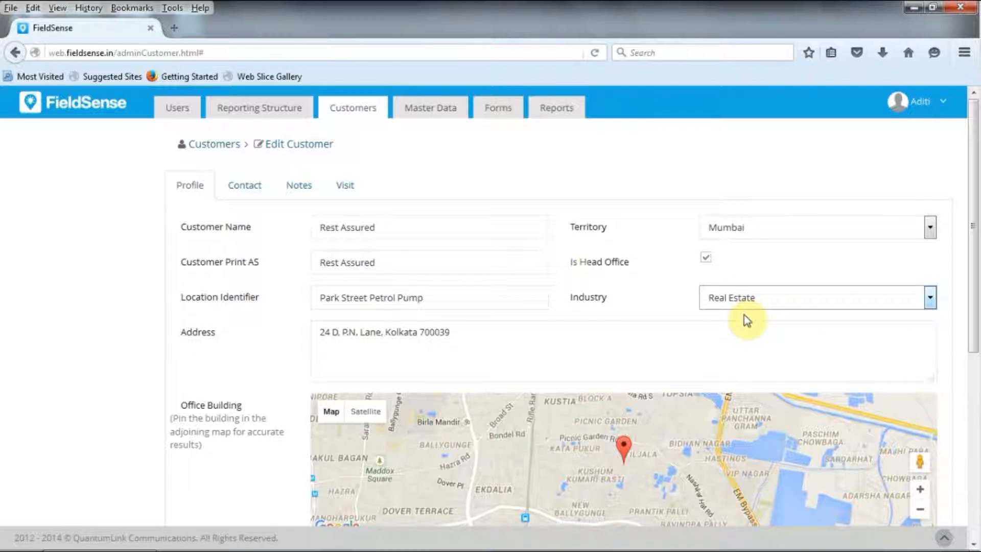
drag(974, 251, 975, 434)
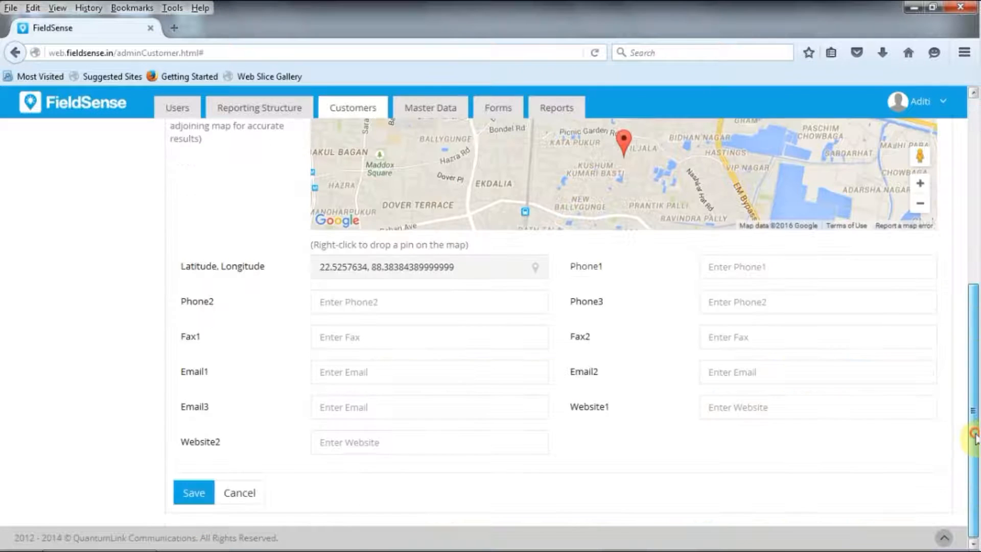
click(202, 492)
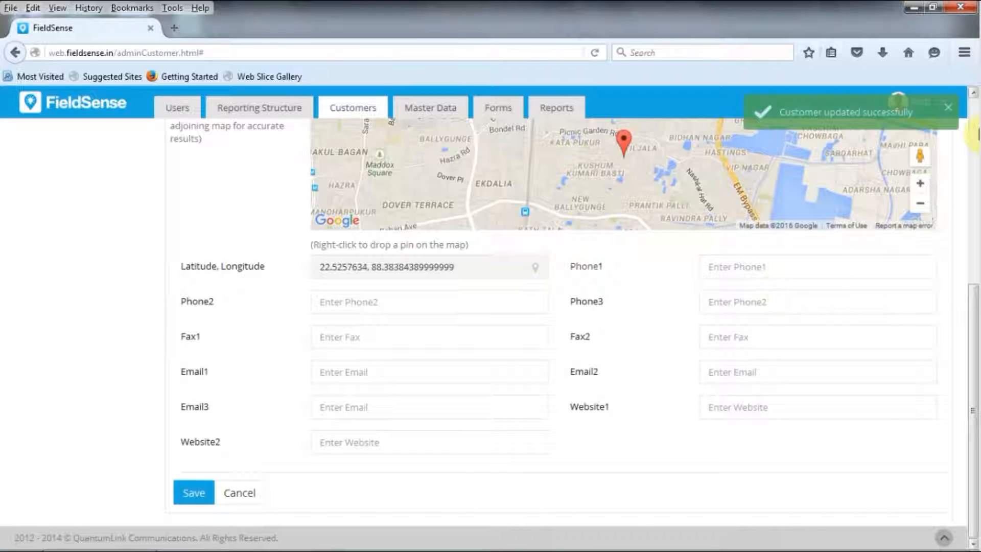
click(978, 118)
click(349, 110)
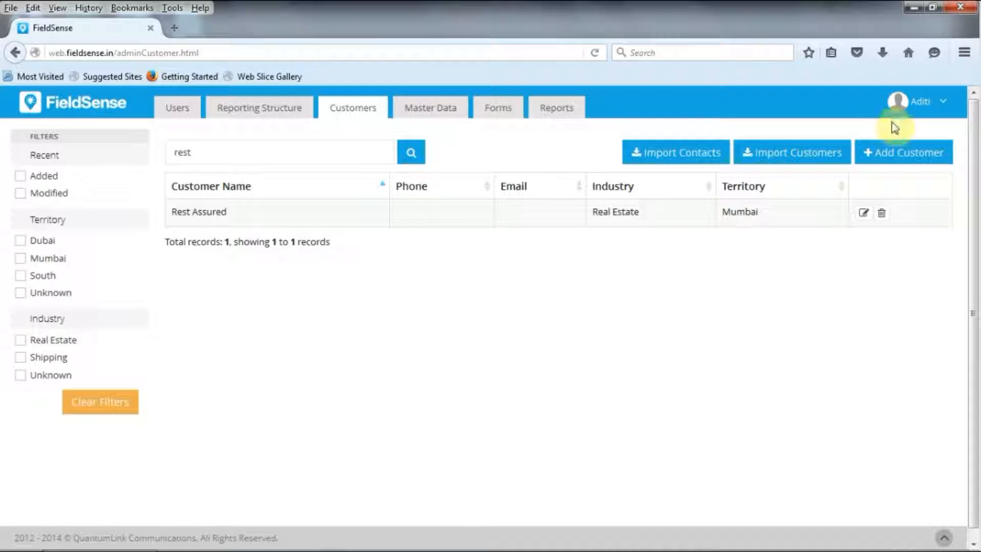
Switch from the admin area to the regular user view and open the My Team map
click(174, 116)
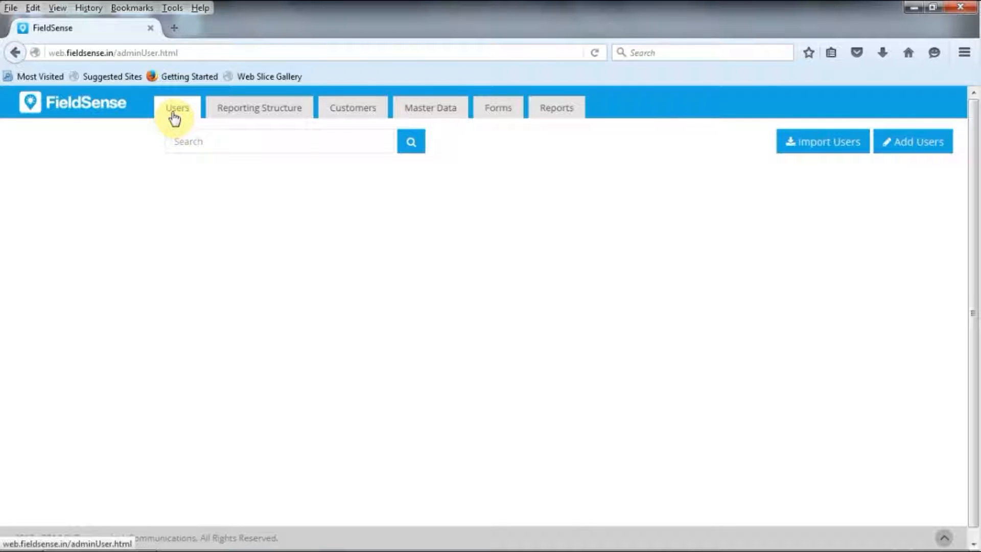
click(859, 103)
click(900, 179)
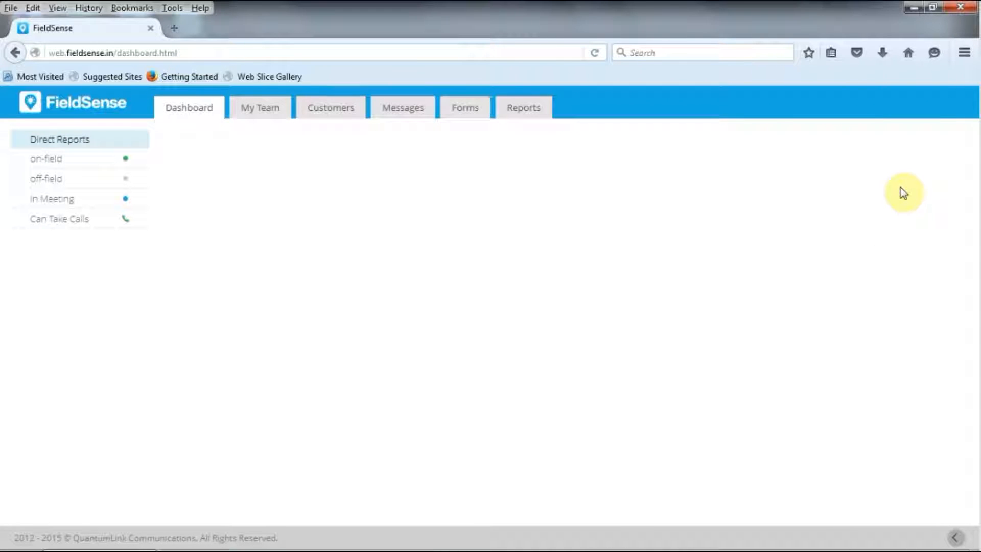
click(266, 112)
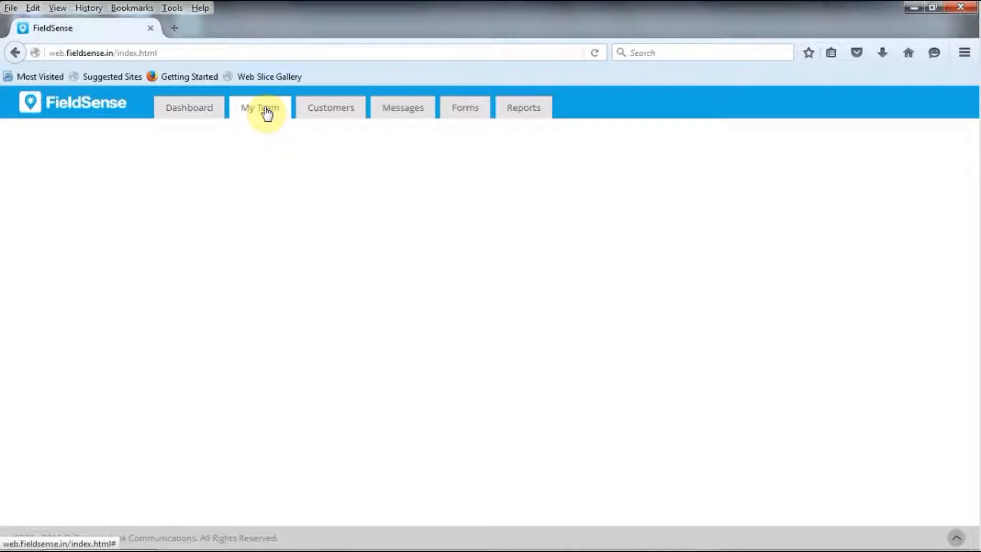
click(267, 113)
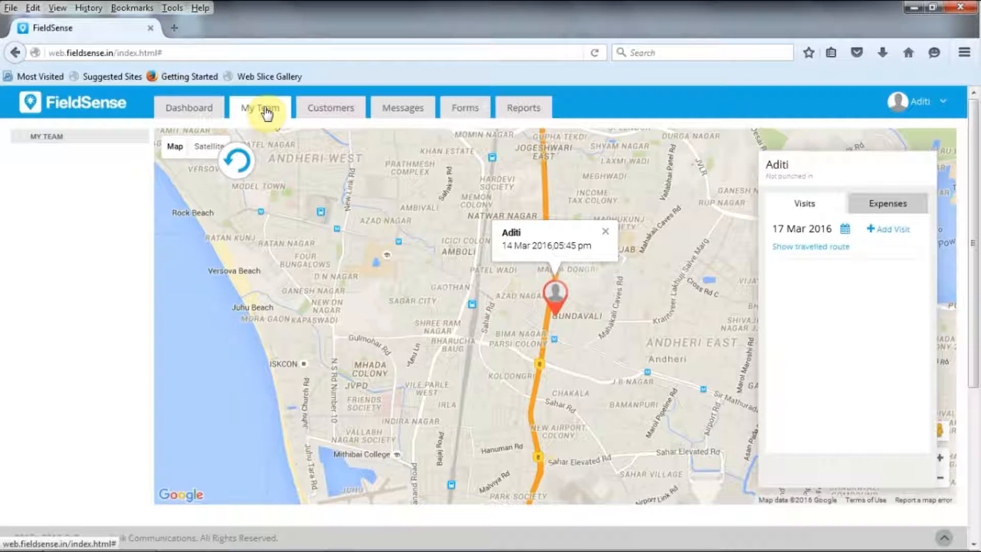
Start a new visit to view the available Purpose options, and cancel it without saving
click(897, 231)
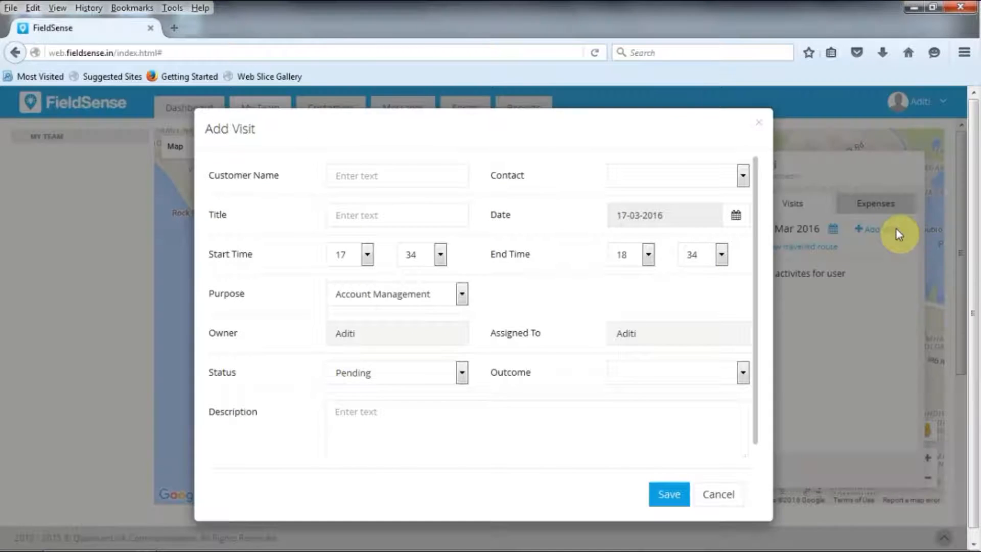
click(343, 293)
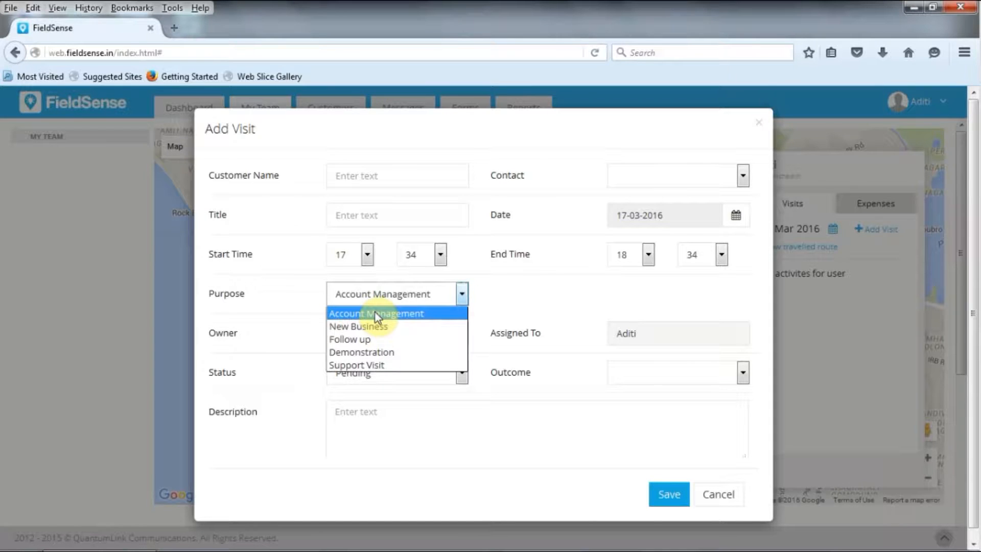
click(723, 493)
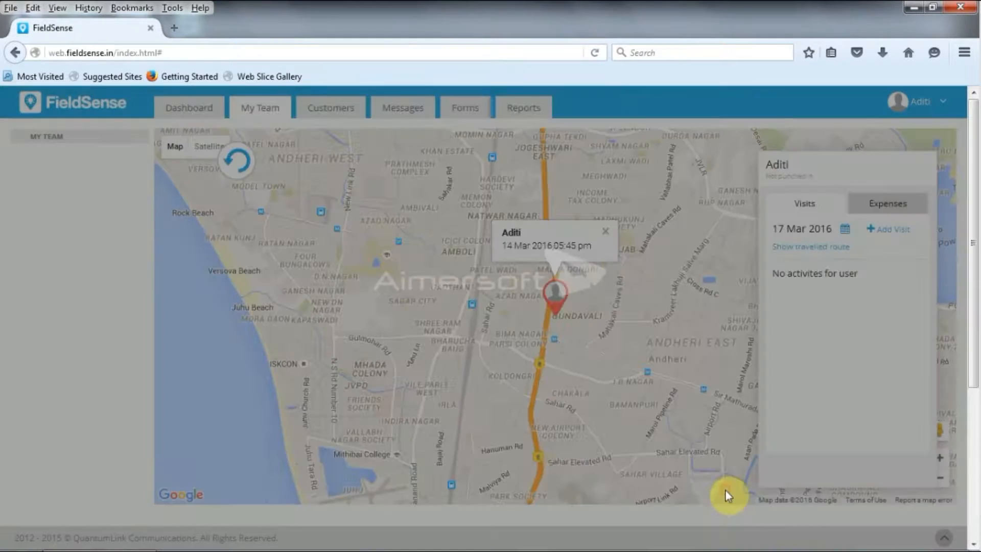